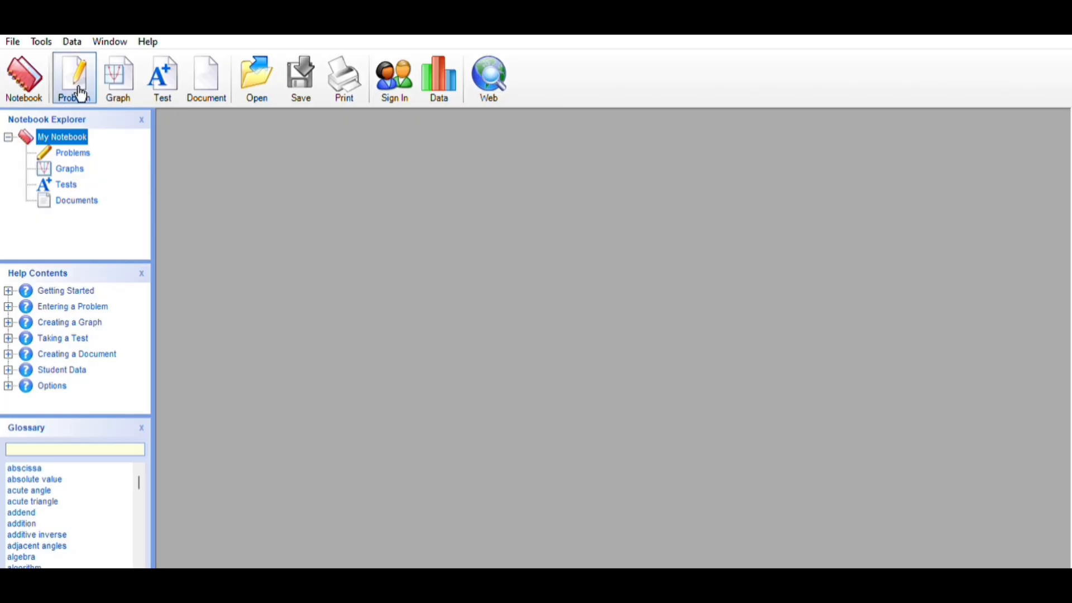
Create a new problem and enter the expression (4x+3y-2)+(5x-y+6) for simplification.
{"action": "left_click", "coordinate": [87, 67]}
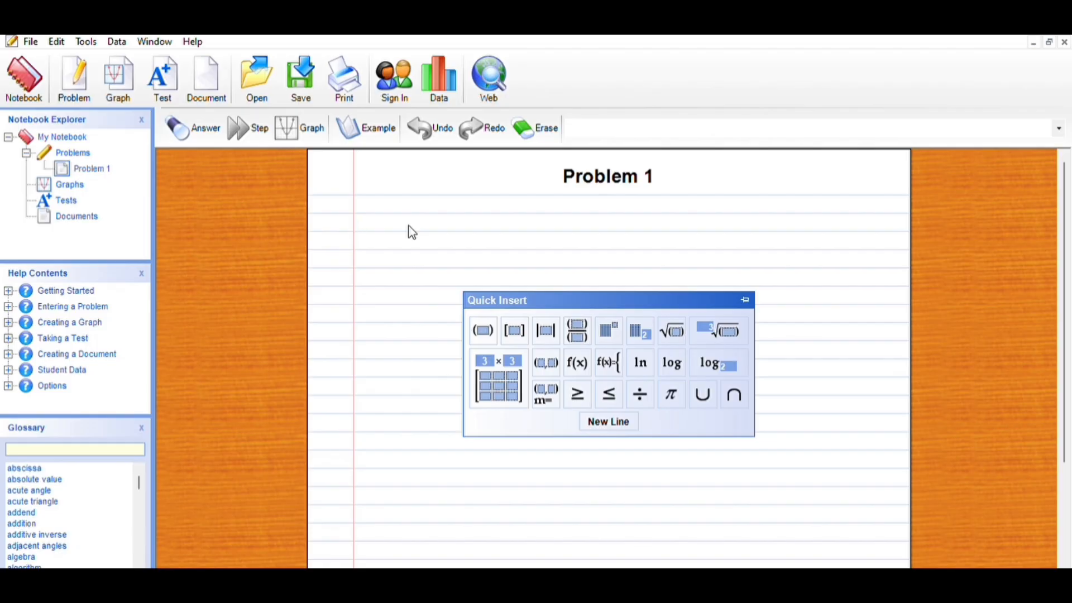
{"action": "left_click", "coordinate": [483, 329]}
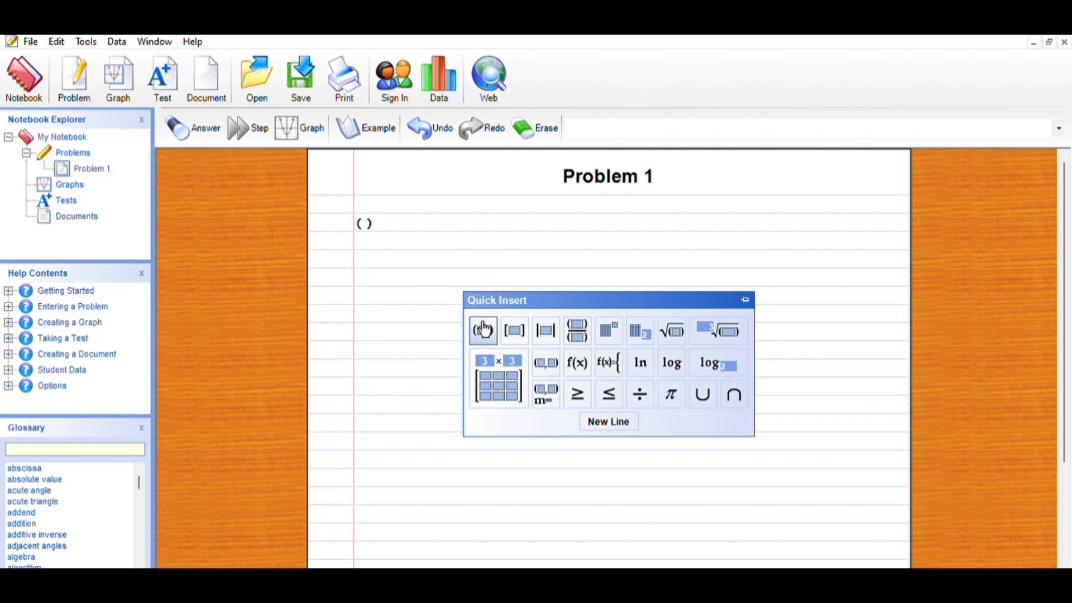
{"action": "type", "text": "4x+3y"}
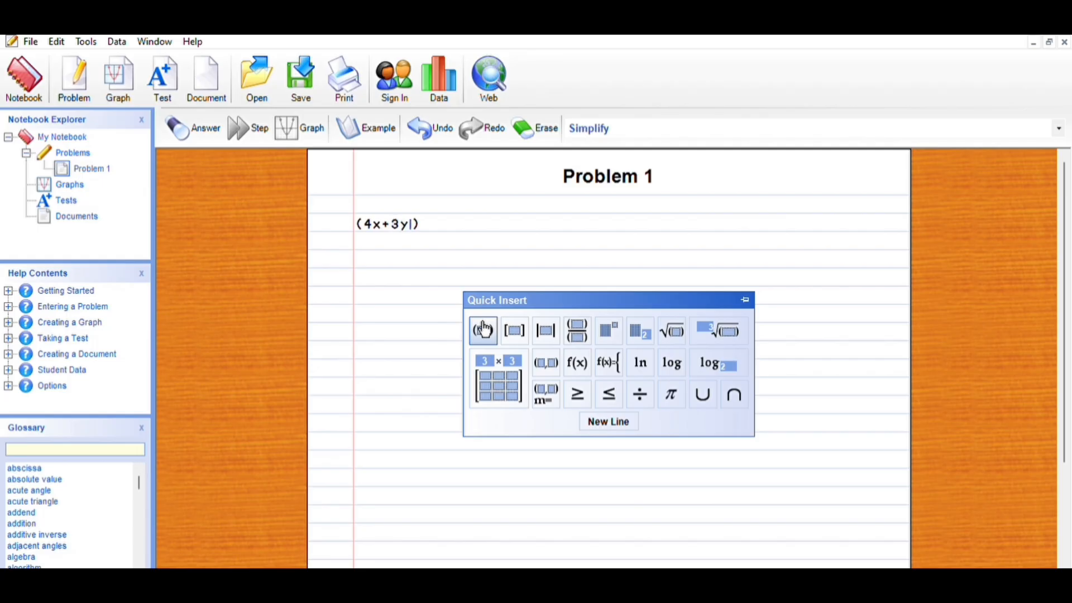
{"action": "type", "text": "-2"}
{"action": "key", "text": "Right"}
{"action": "type", "text": "+"}
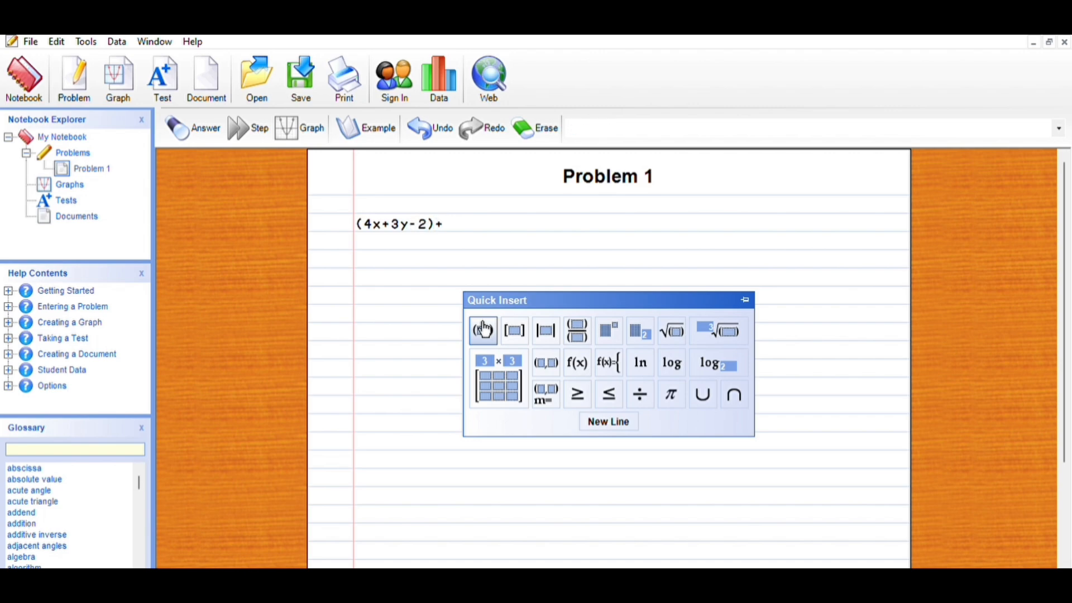
{"action": "left_click", "coordinate": [484, 330]}
{"action": "type", "text": "5x"}
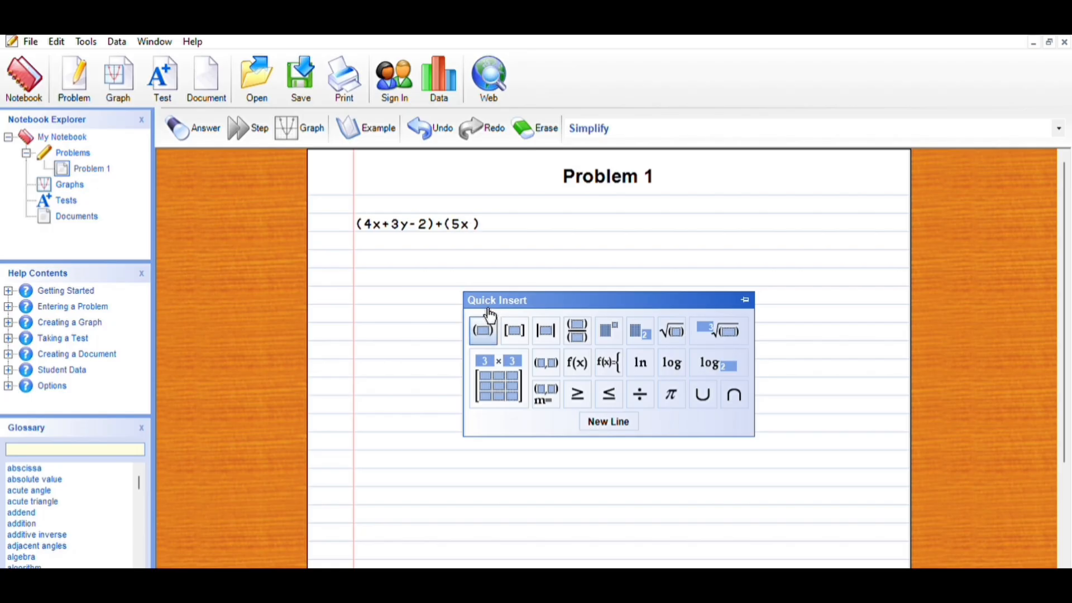
{"action": "type", "text": "-y+g"}
{"action": "key", "text": "BackSpace"}
{"action": "type", "text": "6"}
{"action": "left_click", "coordinate": [491, 316]}
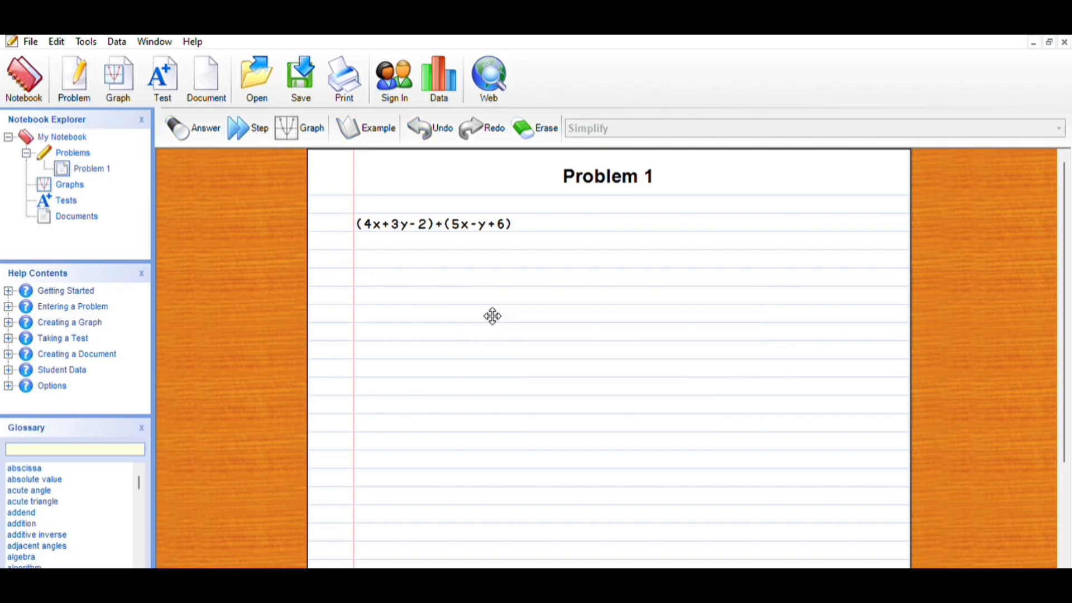
Generate the step-by-step simplification of the polynomial sum, one solution step at a time, through to the final answer.
{"action": "left_click", "coordinate": [250, 124]}
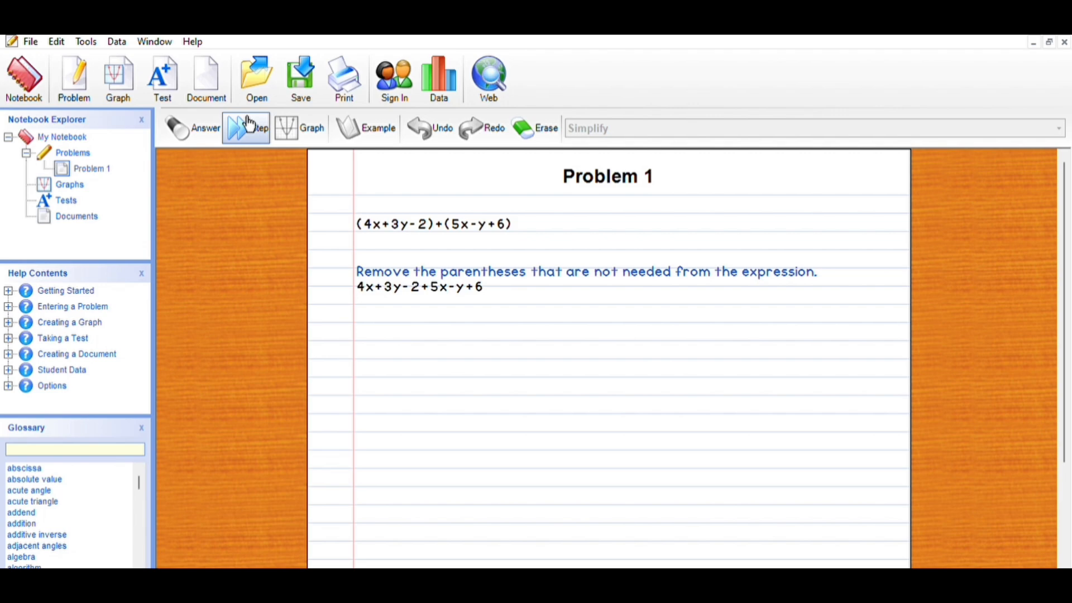
{"action": "left_click", "coordinate": [255, 120]}
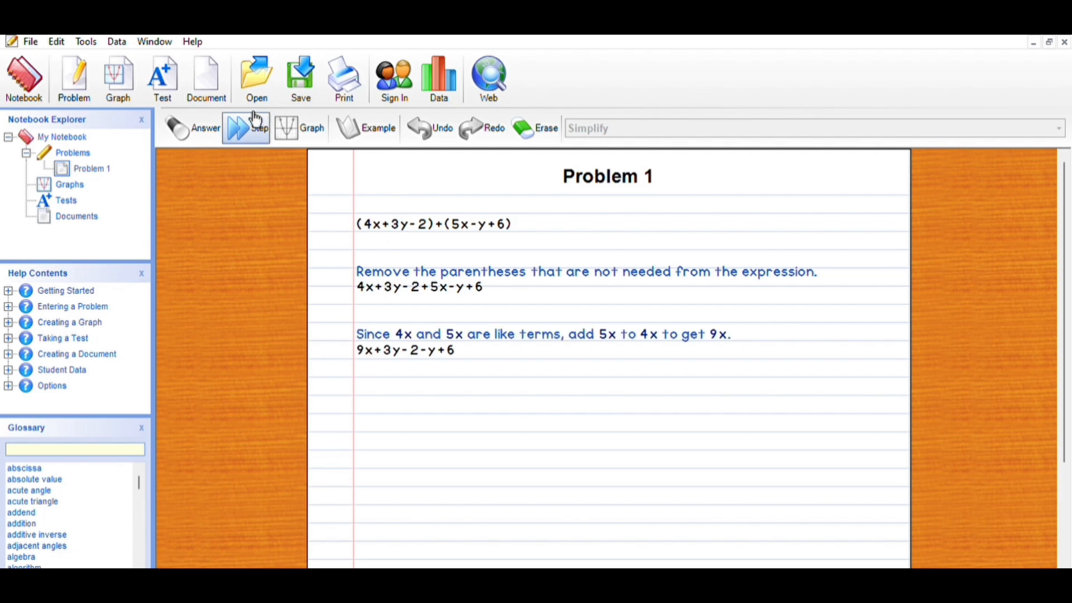
{"action": "left_click", "coordinate": [254, 119]}
{"action": "left_click", "coordinate": [253, 118]}
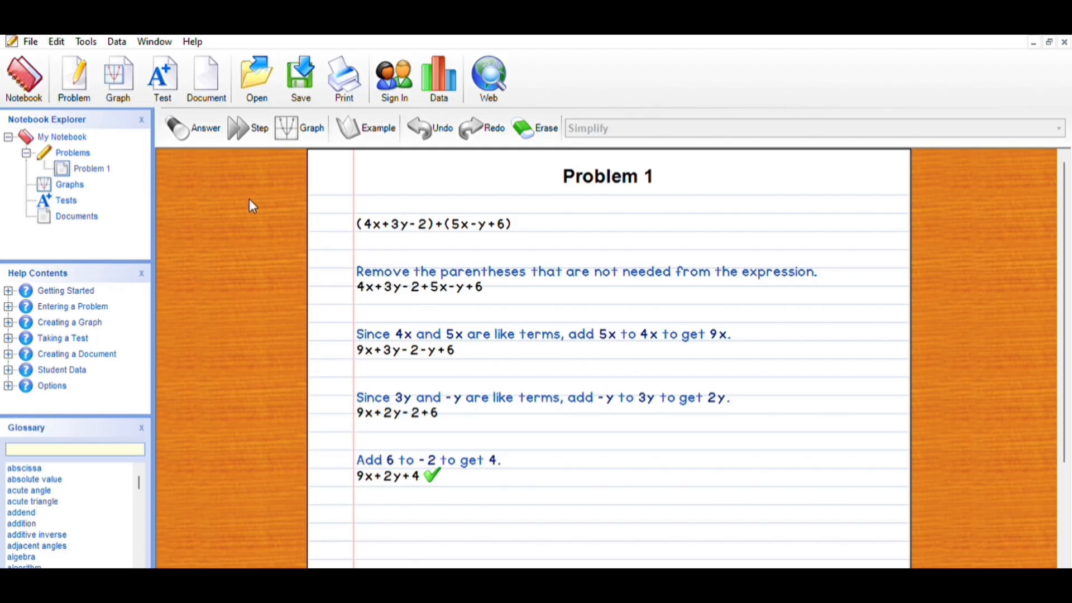
Create a second problem and enter the expression (7a+4b-1)-(2a+3b+5) for simplification.
{"action": "left_click", "coordinate": [73, 81]}
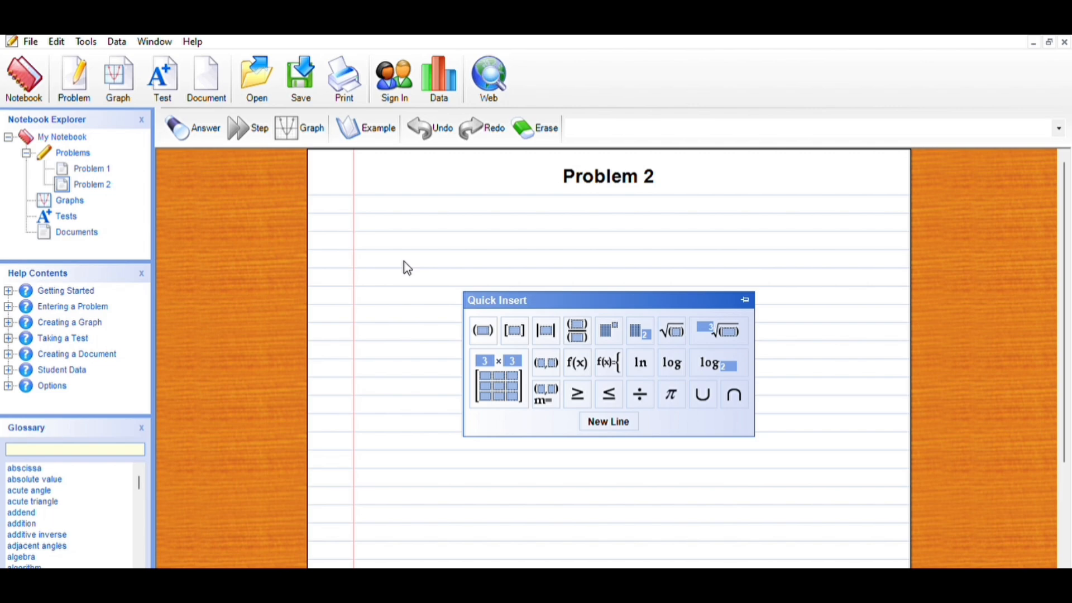
{"action": "left_click", "coordinate": [483, 330]}
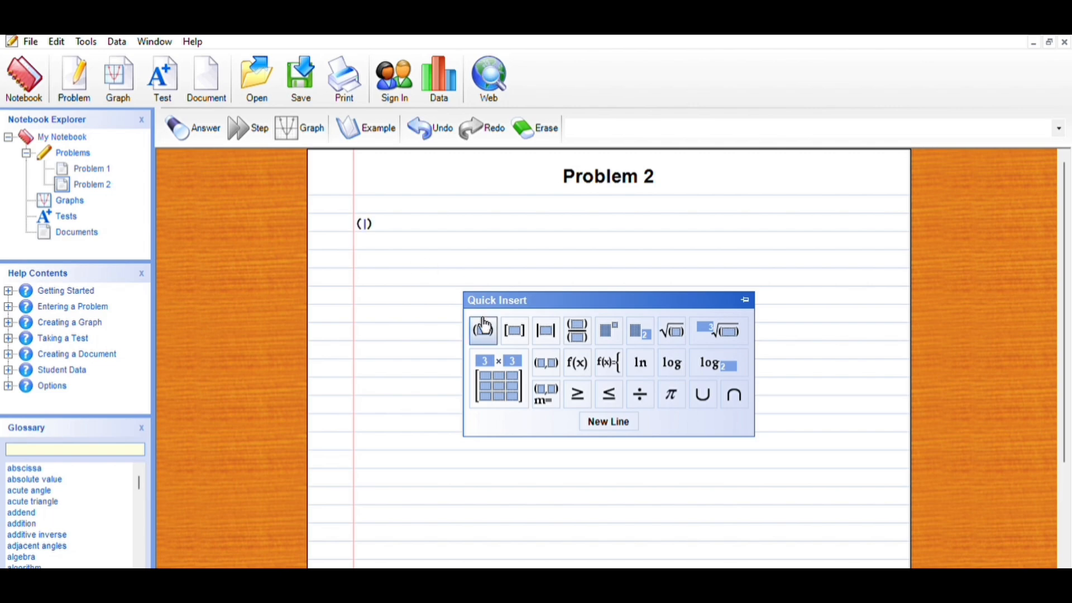
{"action": "type", "text": "7a"}
{"action": "type", "text": "+4b"}
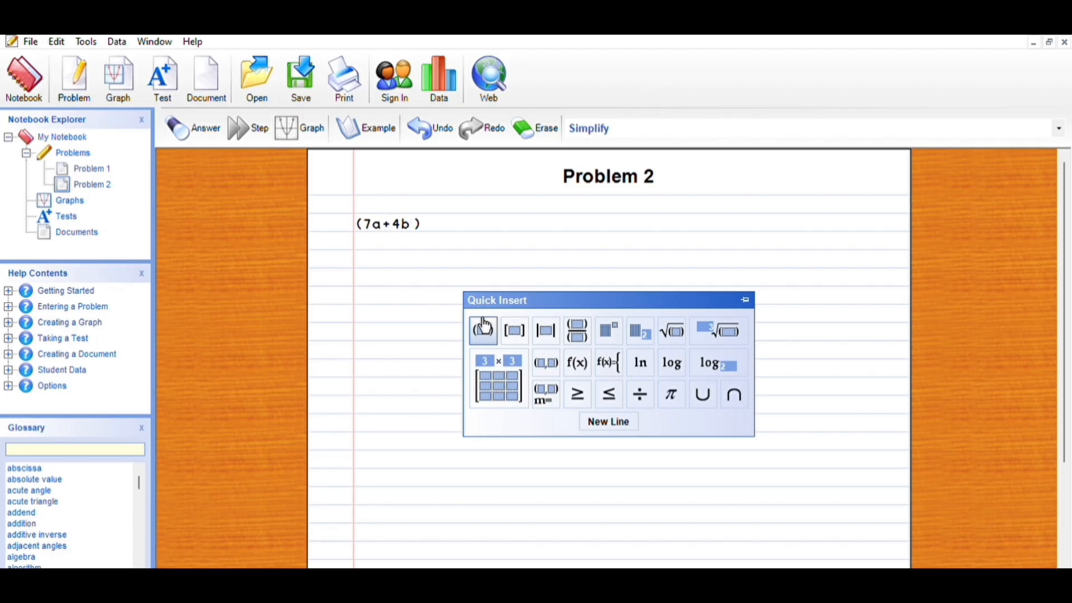
{"action": "type", "text": "-1"}
{"action": "key", "text": "Right"}
{"action": "type", "text": "-"}
{"action": "left_click", "coordinate": [492, 322]}
{"action": "type", "text": "2a+3b"}
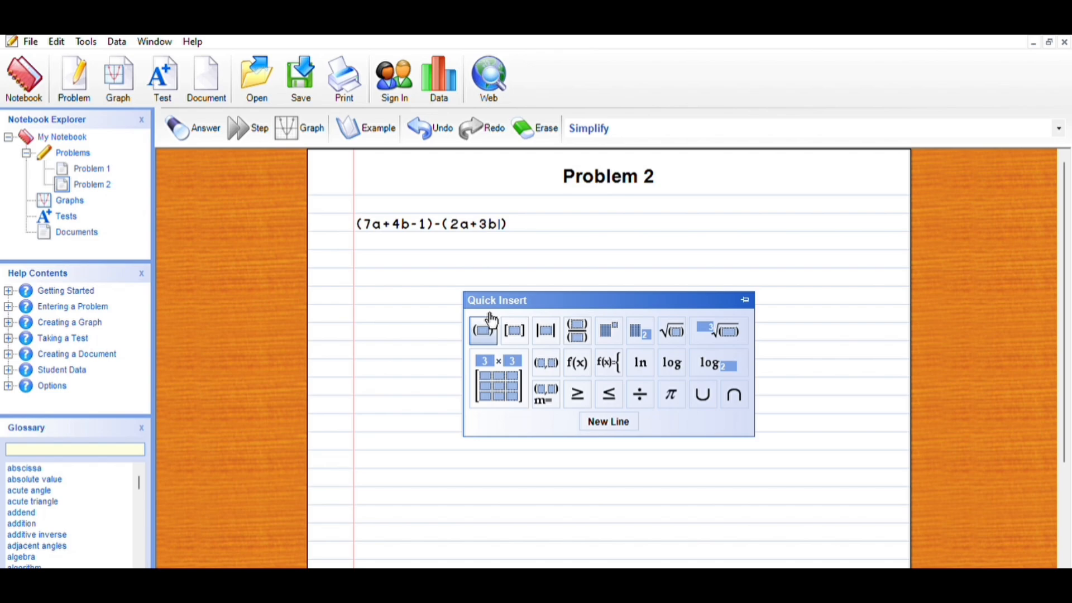
{"action": "type", "text": "+5"}
{"action": "key", "text": "Return"}
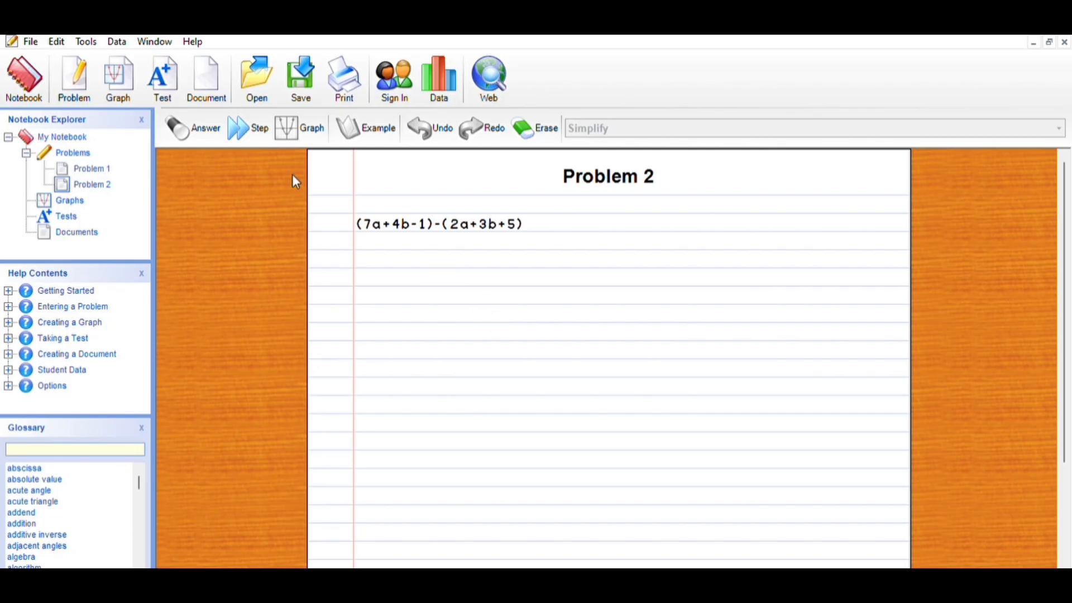
Generate the step-by-step simplification of the polynomial difference through to the final answer.
{"action": "left_click", "coordinate": [251, 124]}
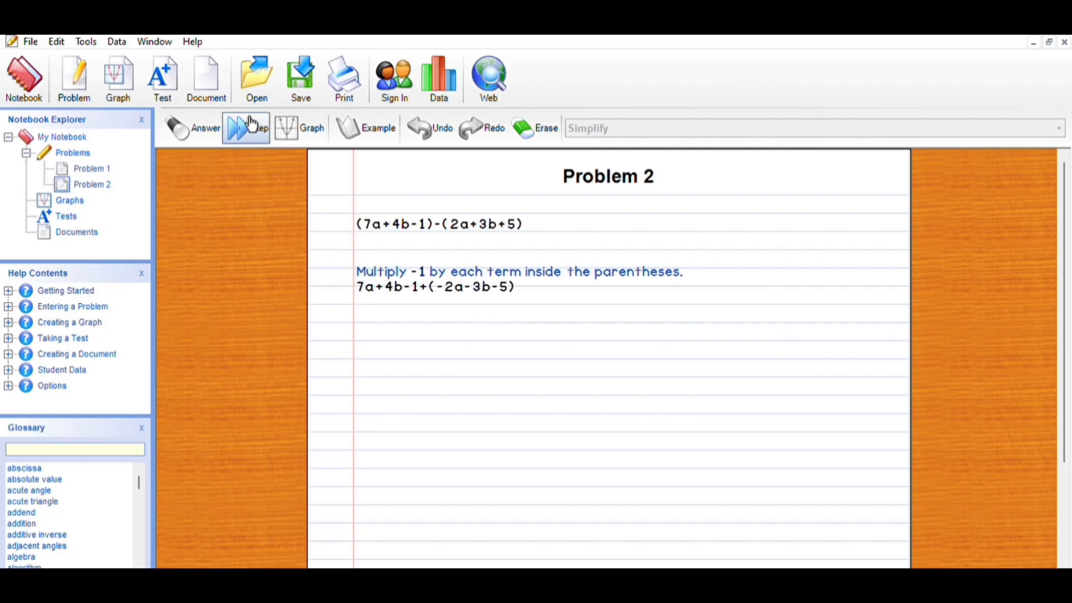
{"action": "left_click", "coordinate": [251, 124]}
{"action": "left_click", "coordinate": [251, 124]}
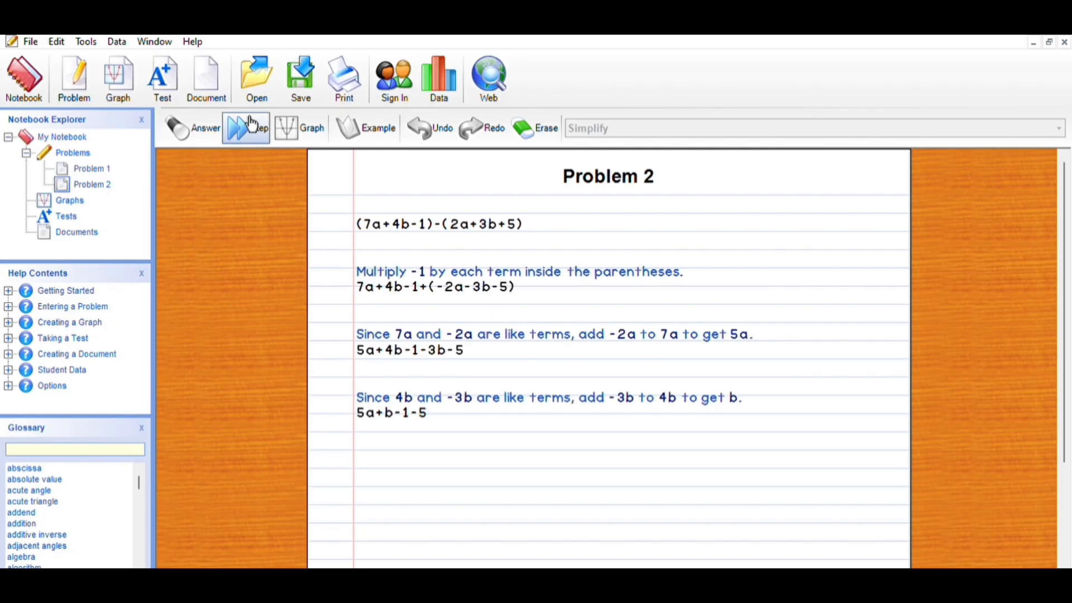
{"action": "left_click", "coordinate": [252, 124]}
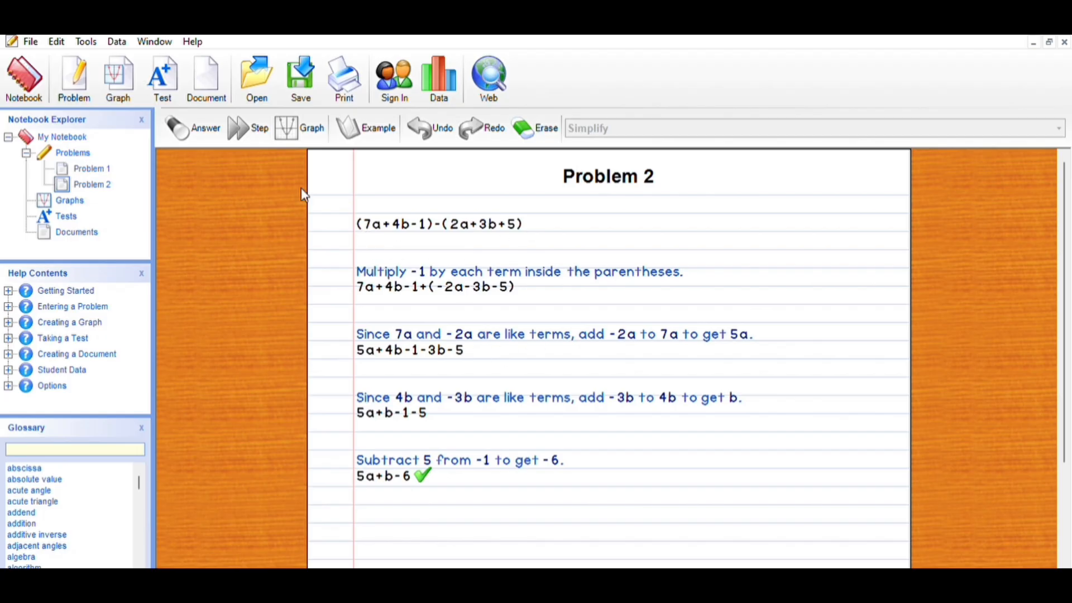
Create a third problem and enter the binomial product (2x-1)(x+4) for simplification.
{"action": "left_click", "coordinate": [80, 83]}
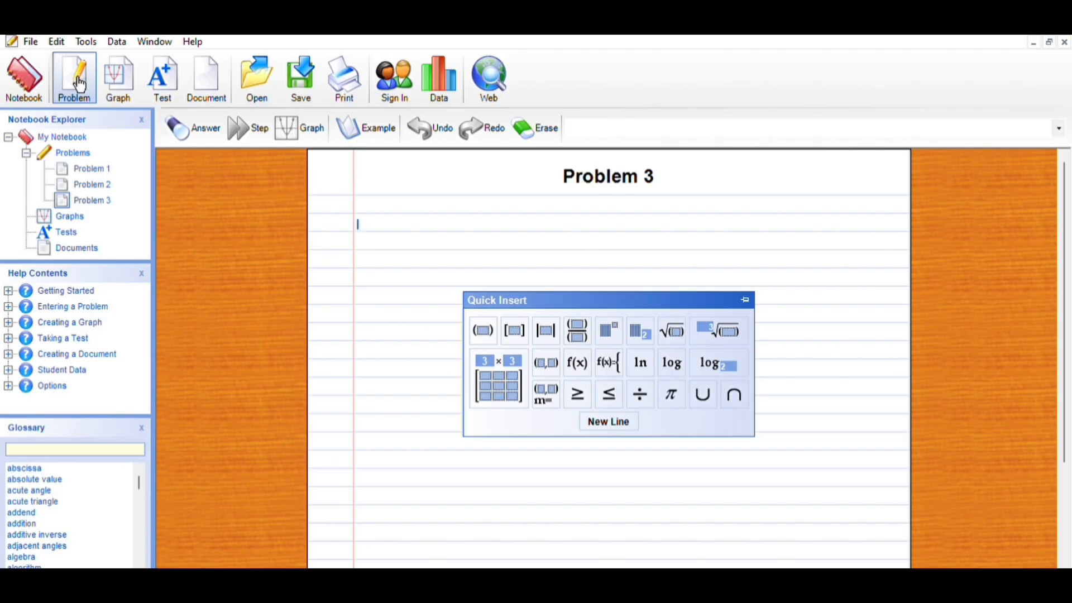
{"action": "left_click", "coordinate": [481, 323]}
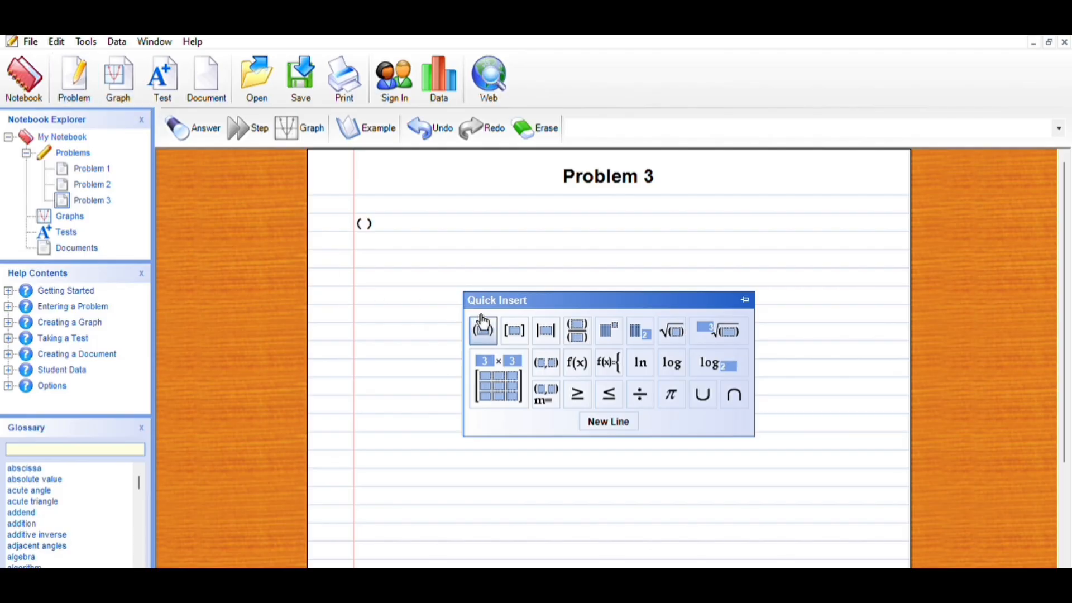
{"action": "type", "text": "2x-1"}
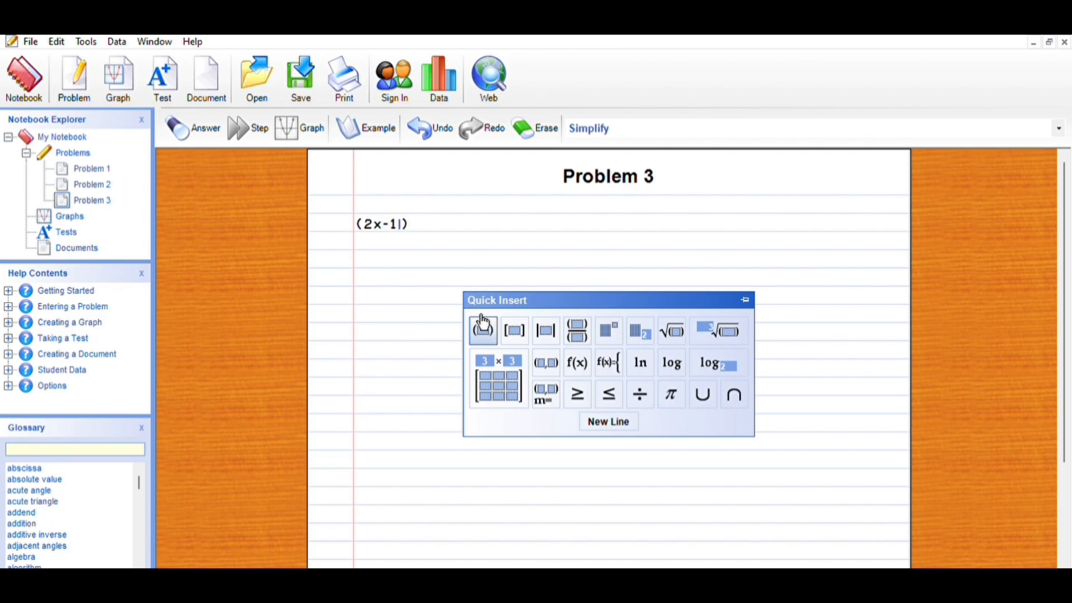
{"action": "key", "text": "Right"}
{"action": "left_click", "coordinate": [485, 324]}
{"action": "type", "text": "x+4"}
{"action": "key", "text": "Return"}
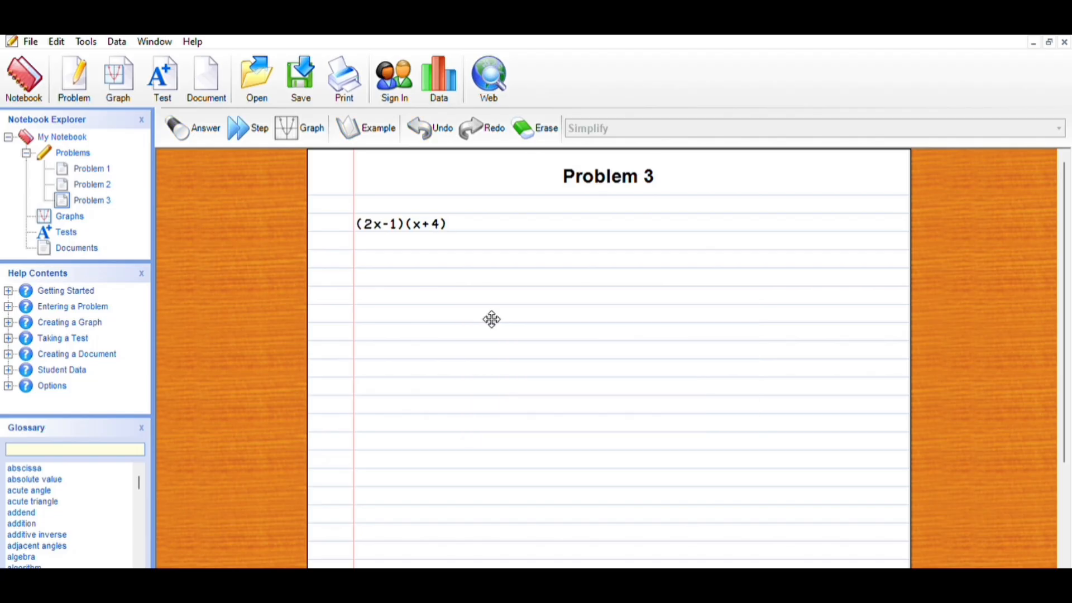
Generate every solution step for the binomial product through to the final answer.
{"action": "left_click", "coordinate": [268, 126]}
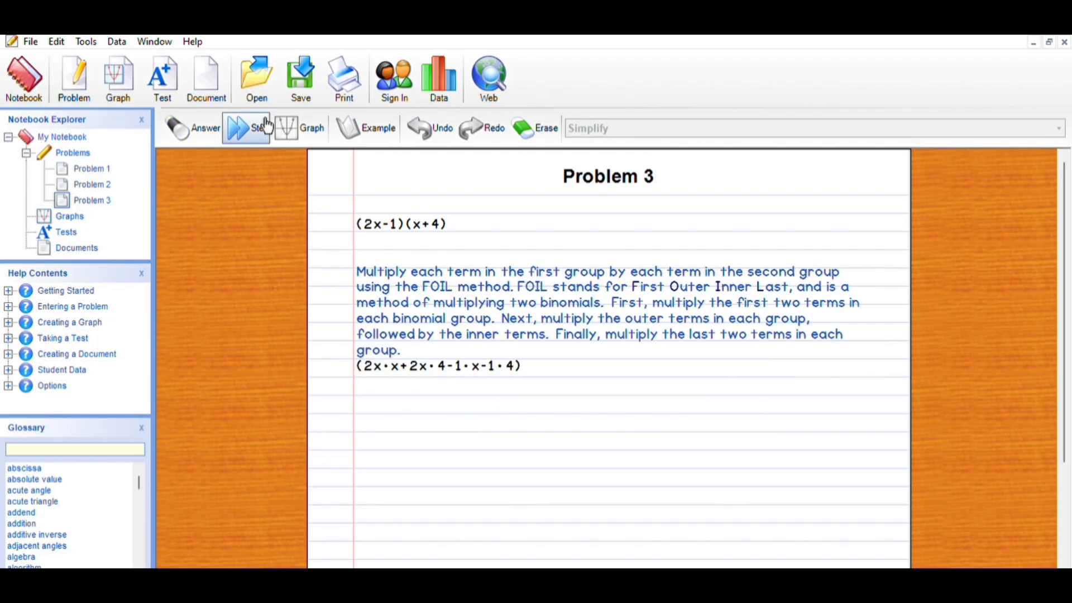
{"action": "left_click", "coordinate": [268, 126]}
{"action": "left_click", "coordinate": [266, 126]}
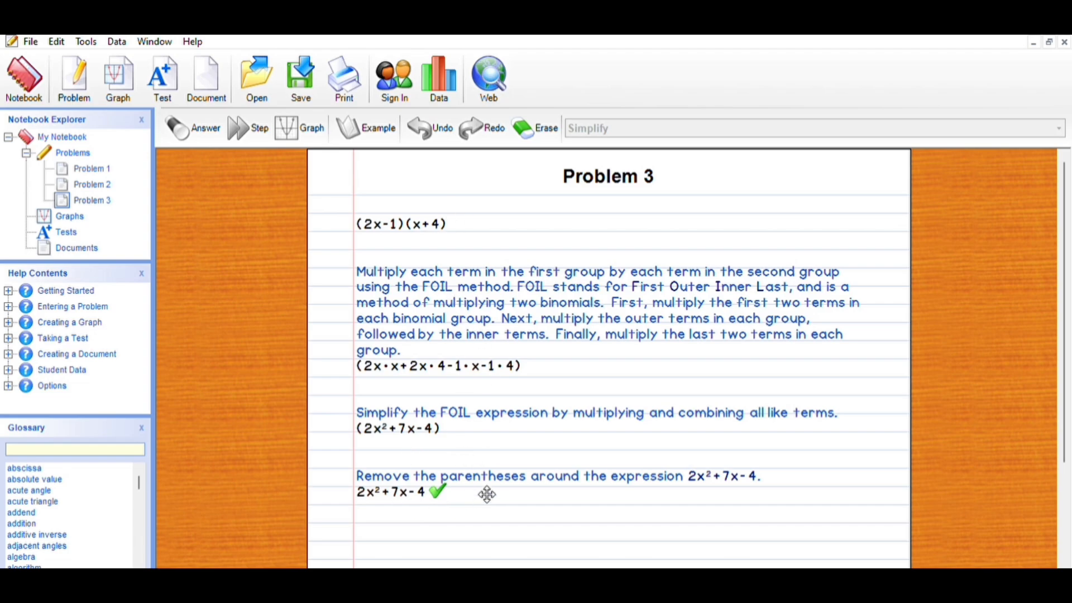
Create a fourth problem and enter a fraction with numerator x²+6x+9 and denominator x+3 for simplification.
{"action": "left_click", "coordinate": [84, 87]}
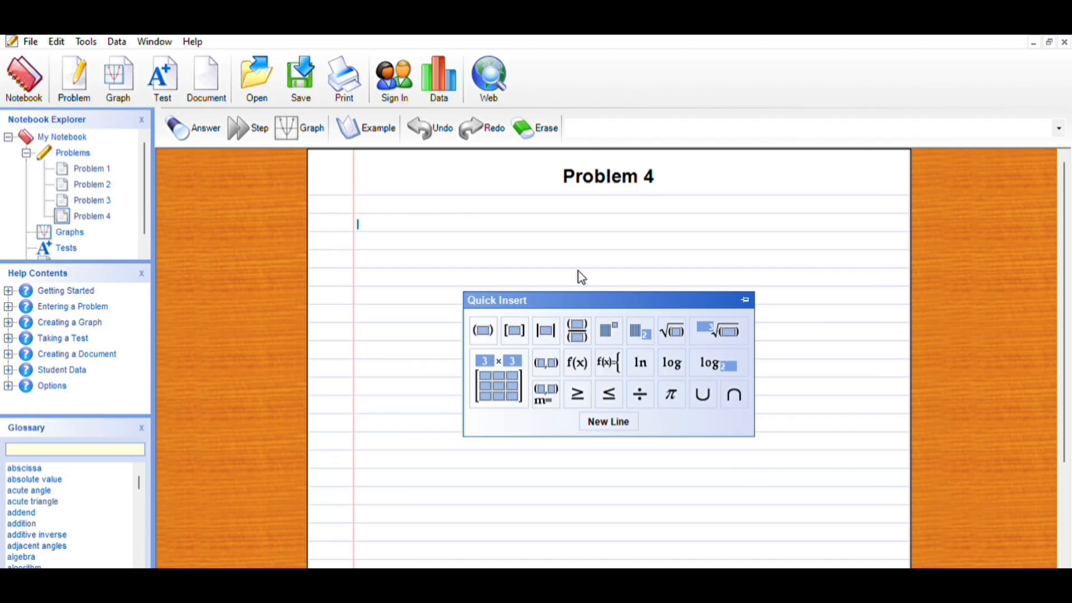
{"action": "left_click", "coordinate": [583, 324]}
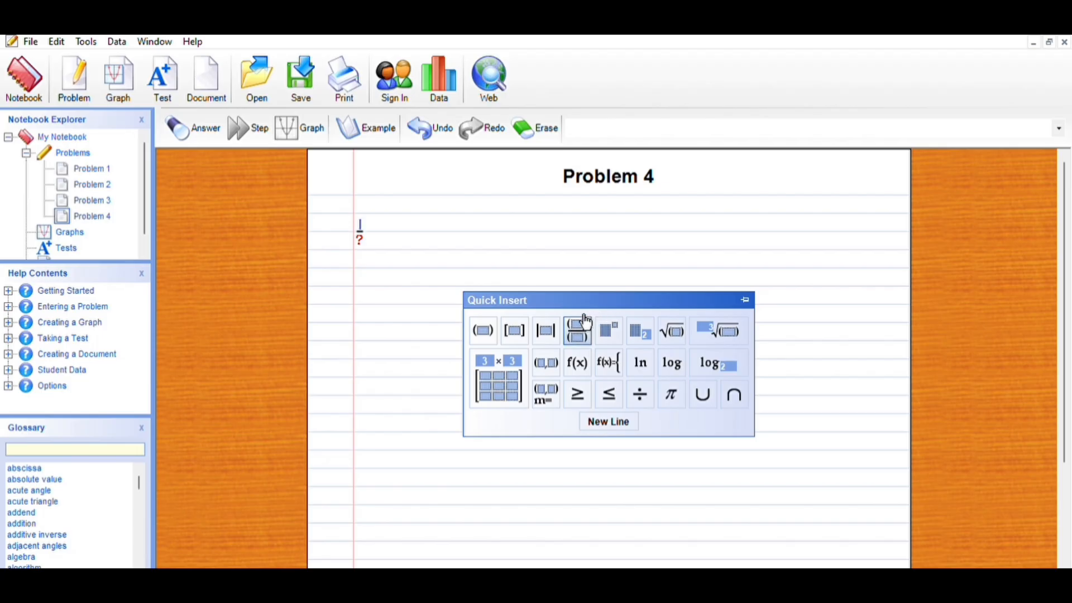
{"action": "type", "text": "x^2+6"}
{"action": "type", "text": "x+9"}
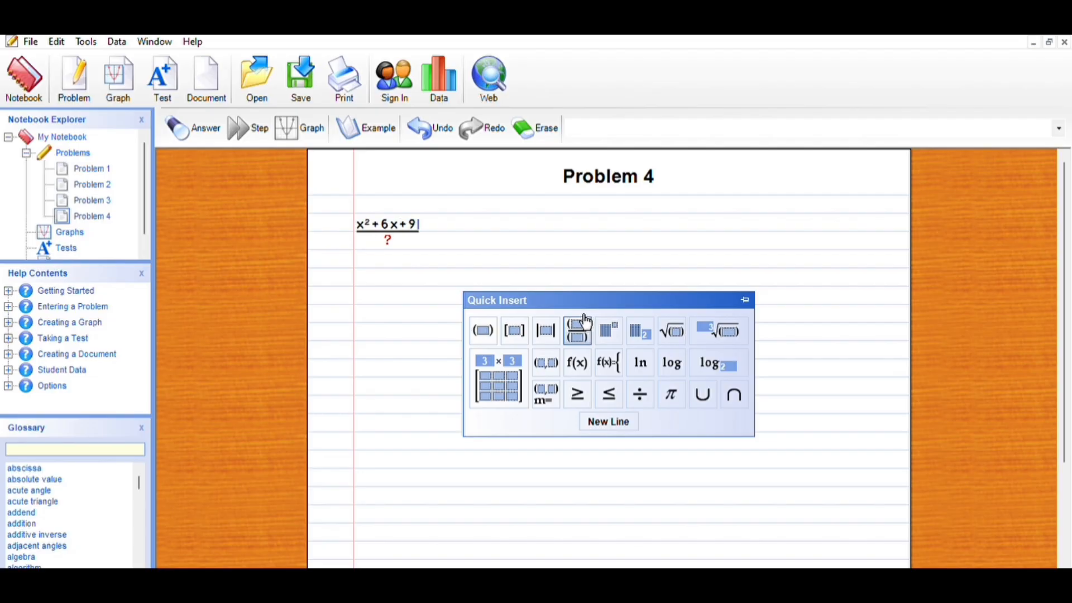
{"action": "key", "text": "Down"}
{"action": "type", "text": "x"}
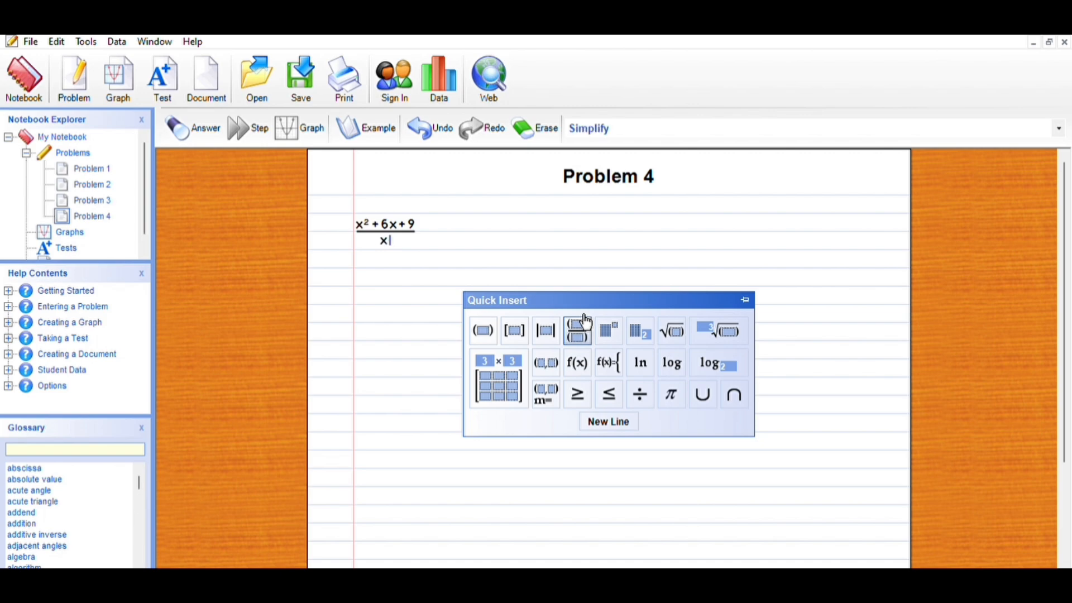
{"action": "type", "text": "+3"}
{"action": "left_click", "coordinate": [903, 333]}
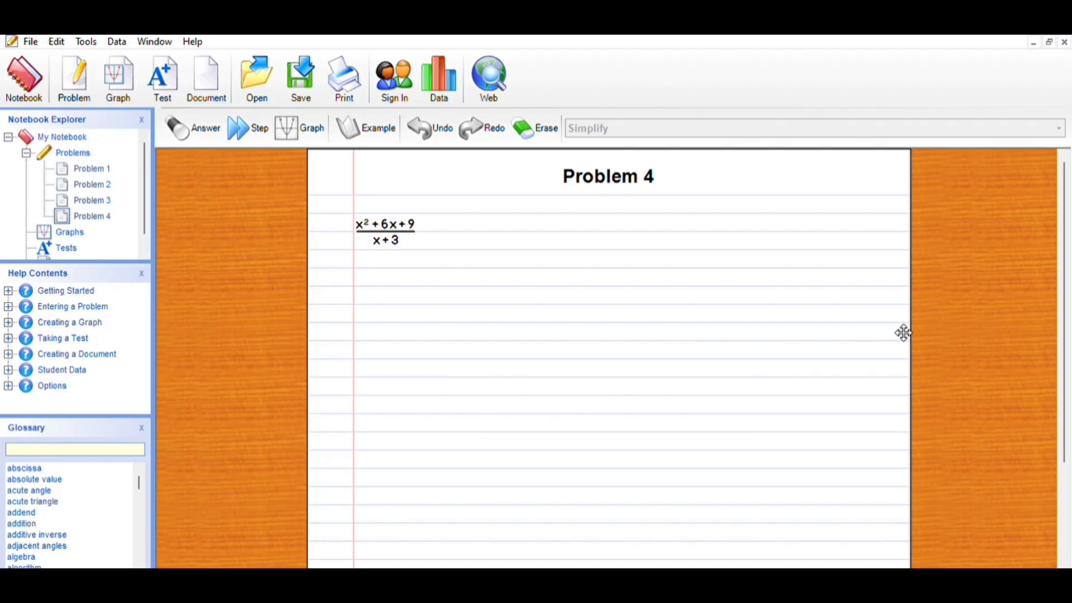
Generate every simplification step for the fraction through to the final answer and review the worked solution.
{"action": "left_click", "coordinate": [241, 119]}
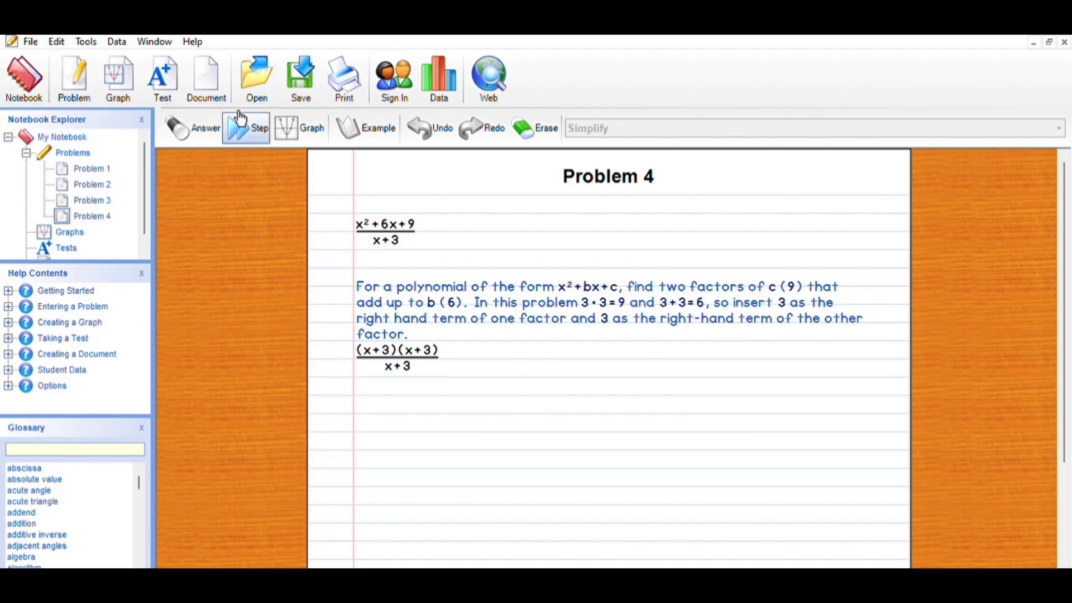
{"action": "left_click", "coordinate": [241, 119]}
{"action": "left_click", "coordinate": [241, 119]}
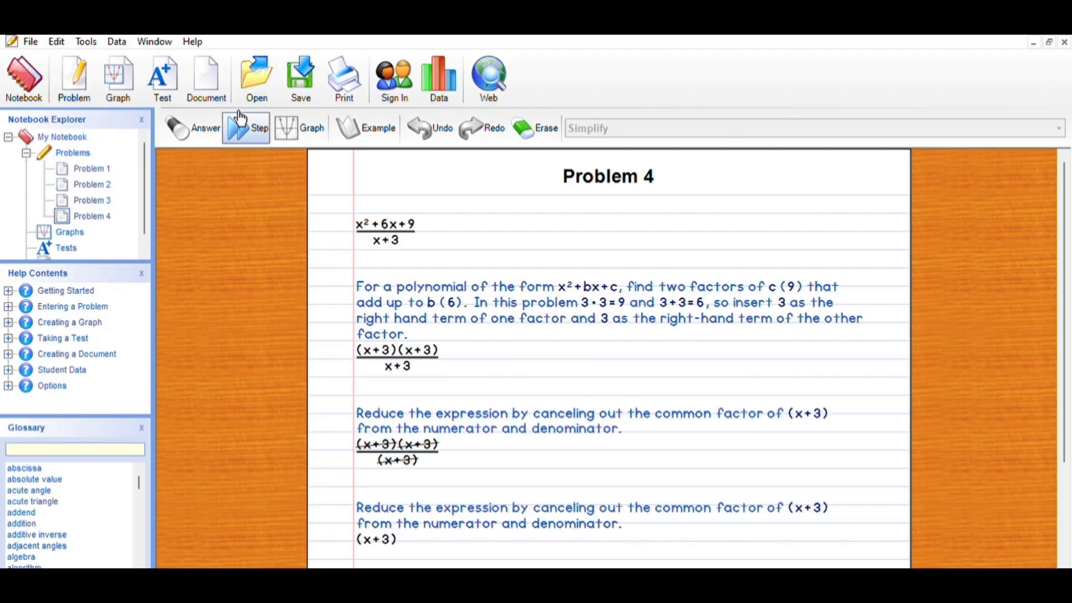
{"action": "left_click", "coordinate": [240, 120]}
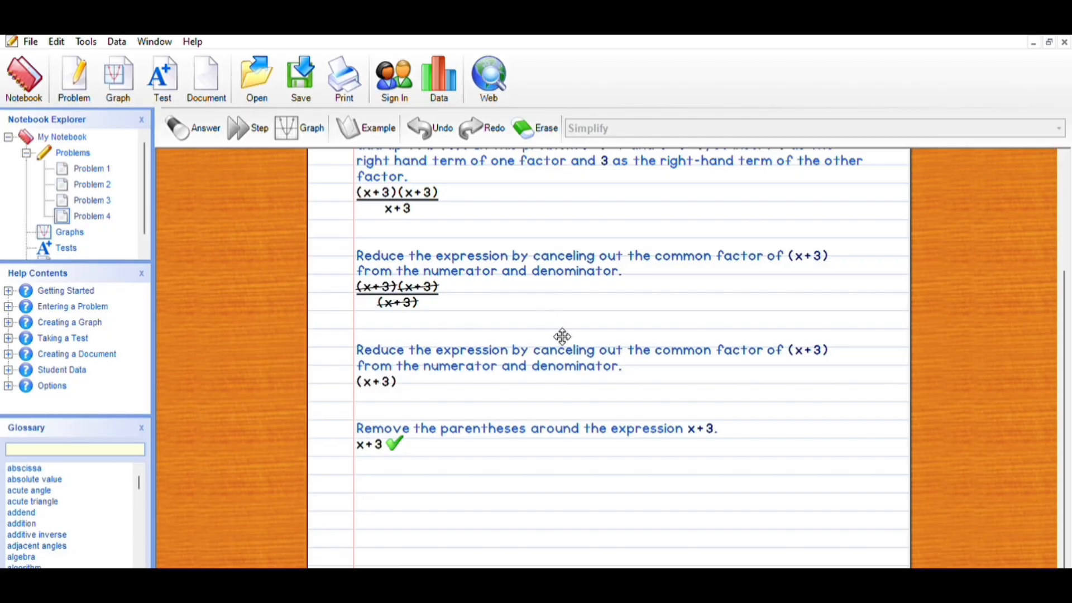
{"action": "left_click_drag", "start_coordinate": [556, 285], "coordinate": [578, 391]}
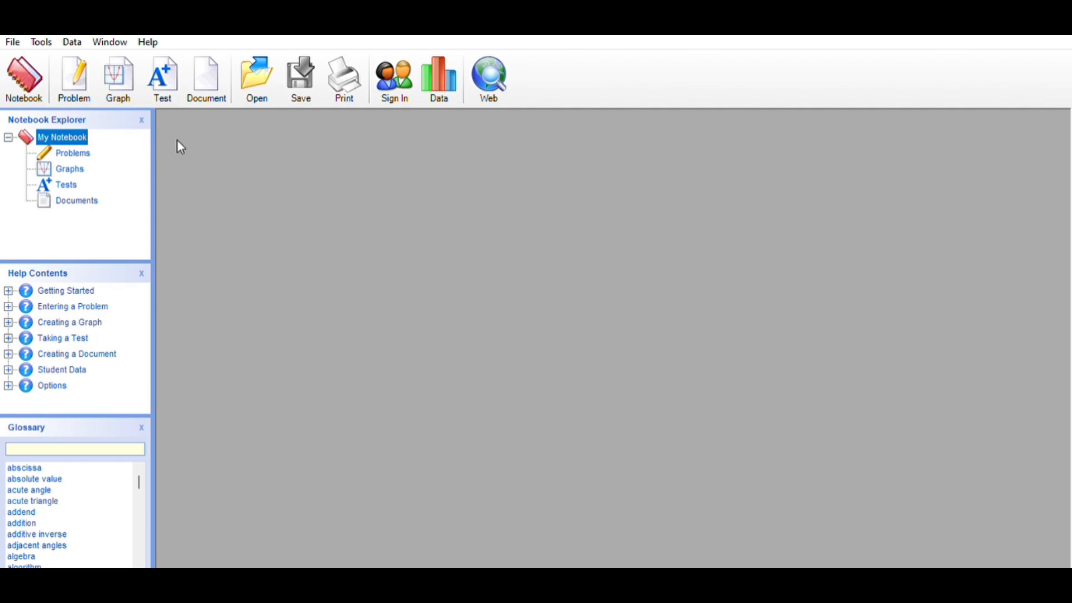
Create a new graph and plot the line y=3x-2 as its first equation.
{"action": "left_click", "coordinate": [132, 67]}
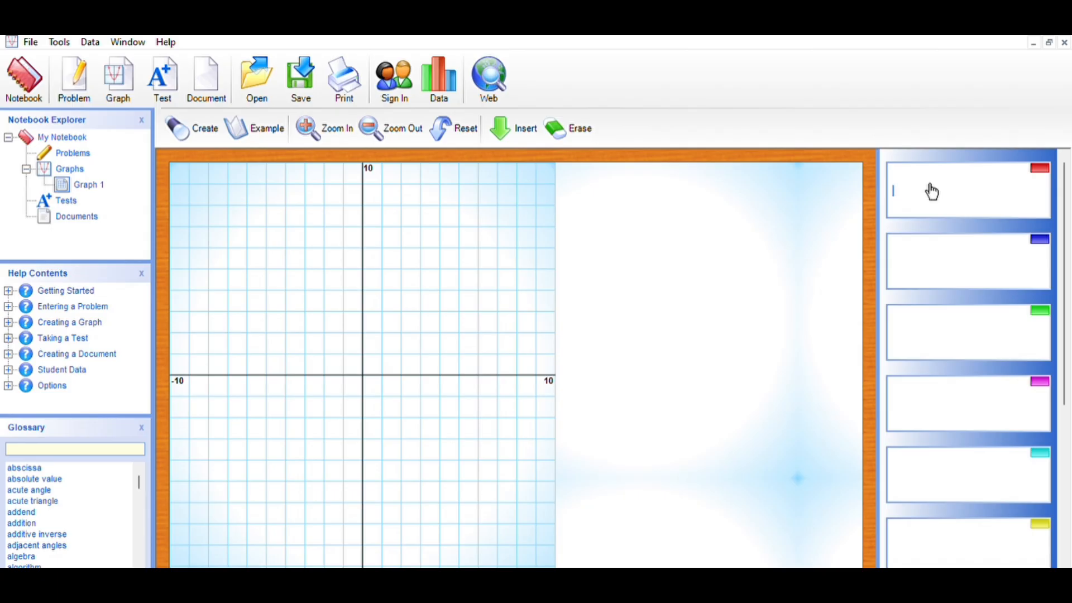
{"action": "type", "text": "y=3x-2"}
{"action": "key", "text": "Return"}
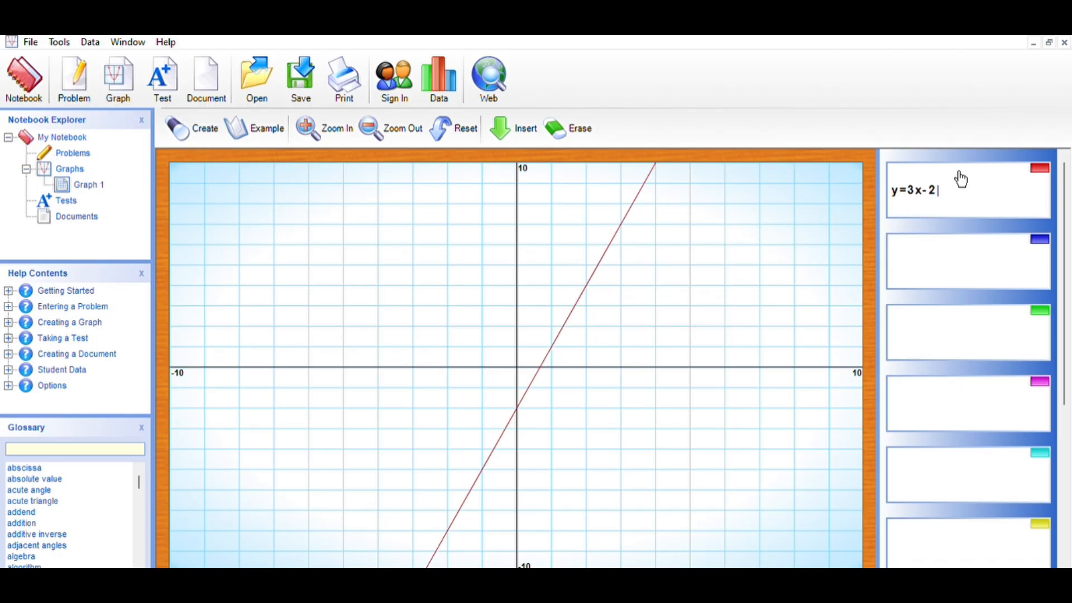
Plot the parabola y=x²-4x+3 as the second equation on the same graph.
{"action": "left_click", "coordinate": [926, 248]}
{"action": "type", "text": "y"}
{"action": "type", "text": "=x^2-4"}
{"action": "key", "text": "Return"}
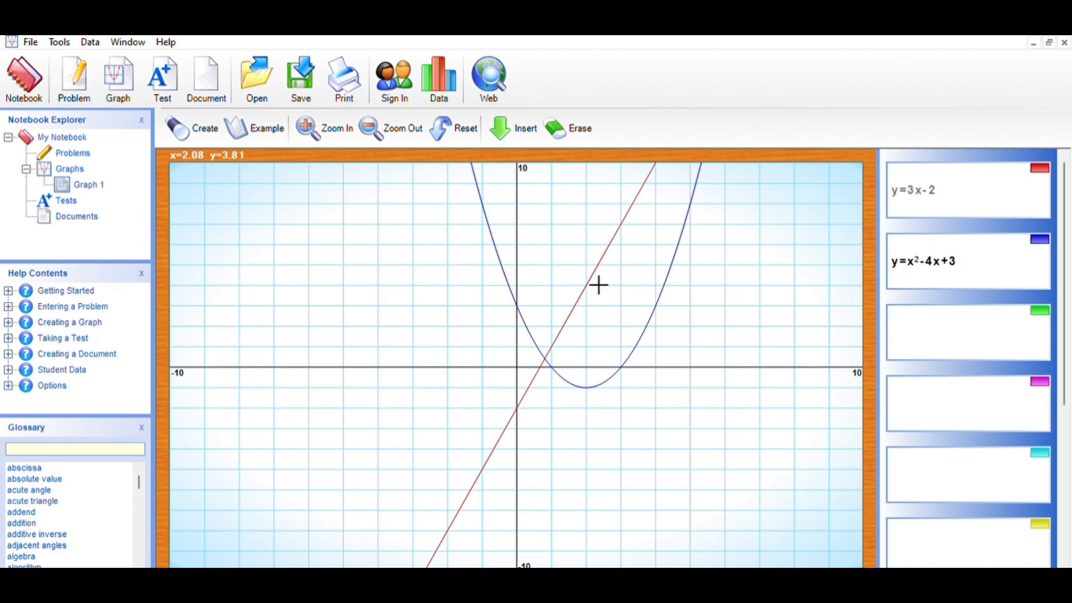
Zoom in on the plotted line and parabola and back out to examine them at different scales.
{"action": "left_click", "coordinate": [327, 117]}
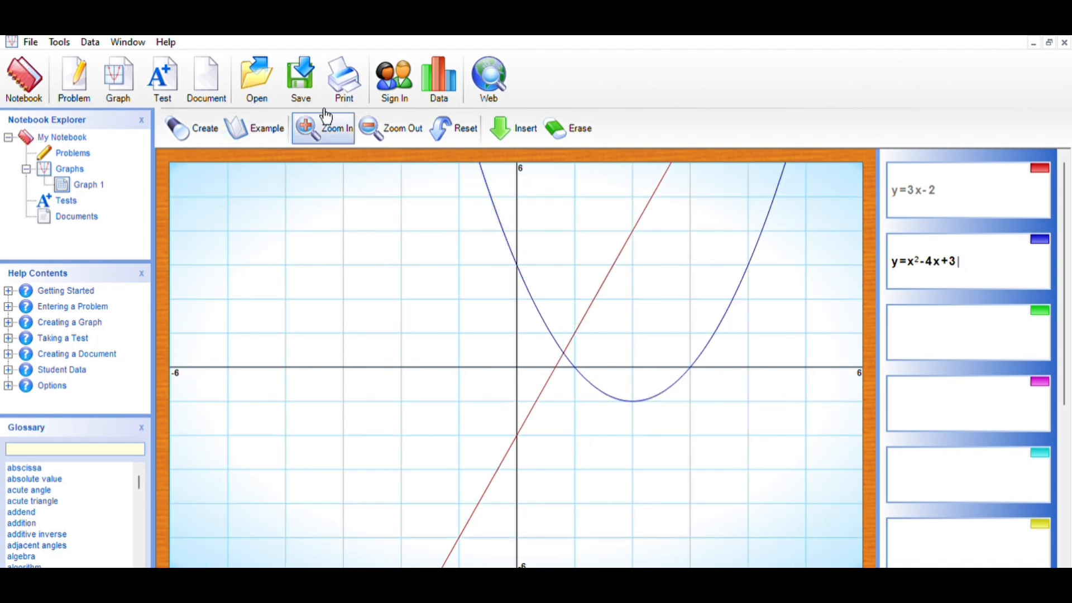
{"action": "left_click", "coordinate": [326, 116]}
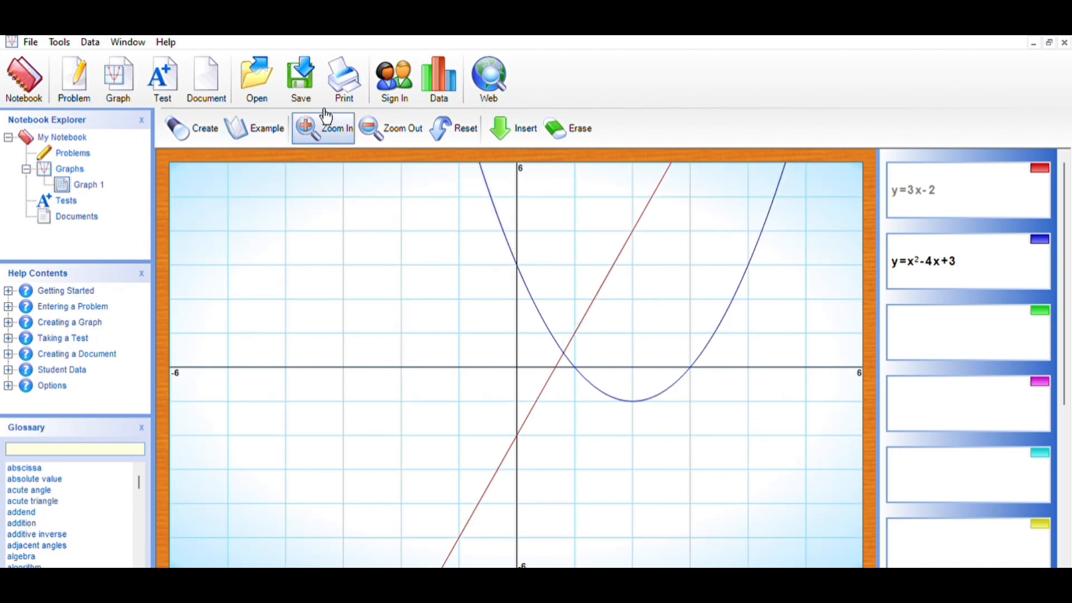
{"action": "left_click", "coordinate": [399, 124]}
{"action": "left_click", "coordinate": [397, 124]}
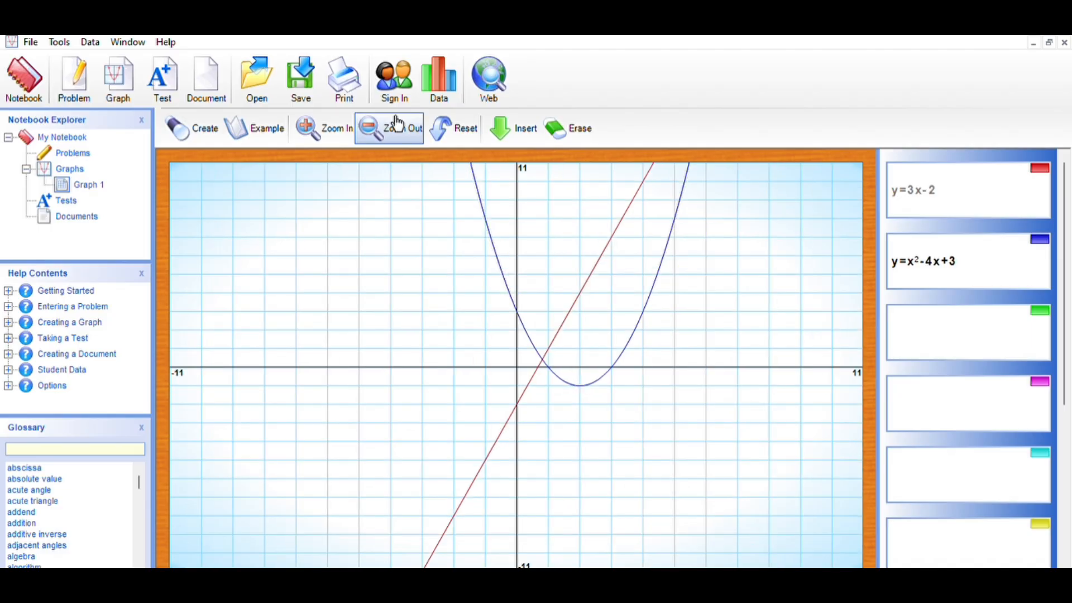